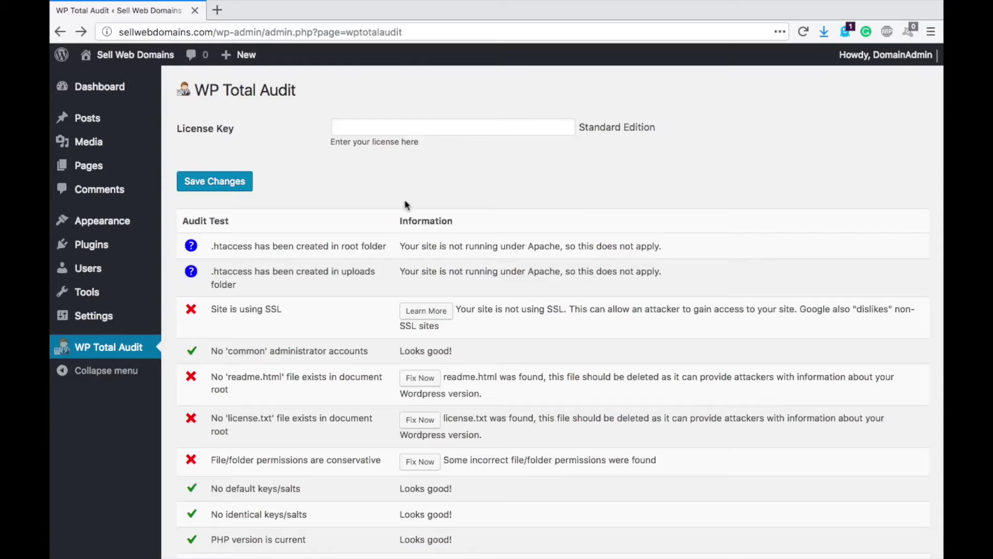
pyautogui.scroll(-2, 366, 225)
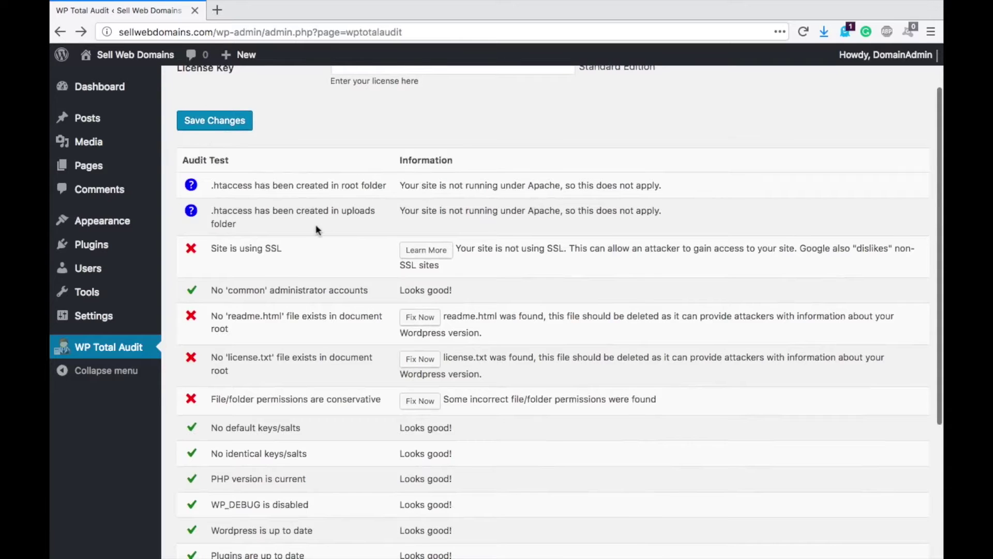
pyautogui.scroll(-2, 316, 228)
pyautogui.scroll(-1, 243, 230)
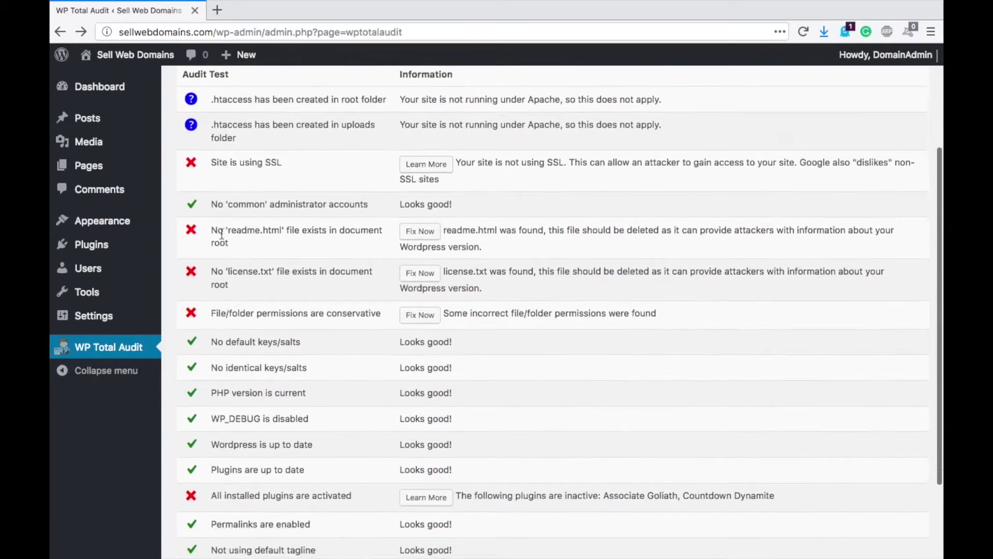
pyautogui.scroll(-2, 301, 170)
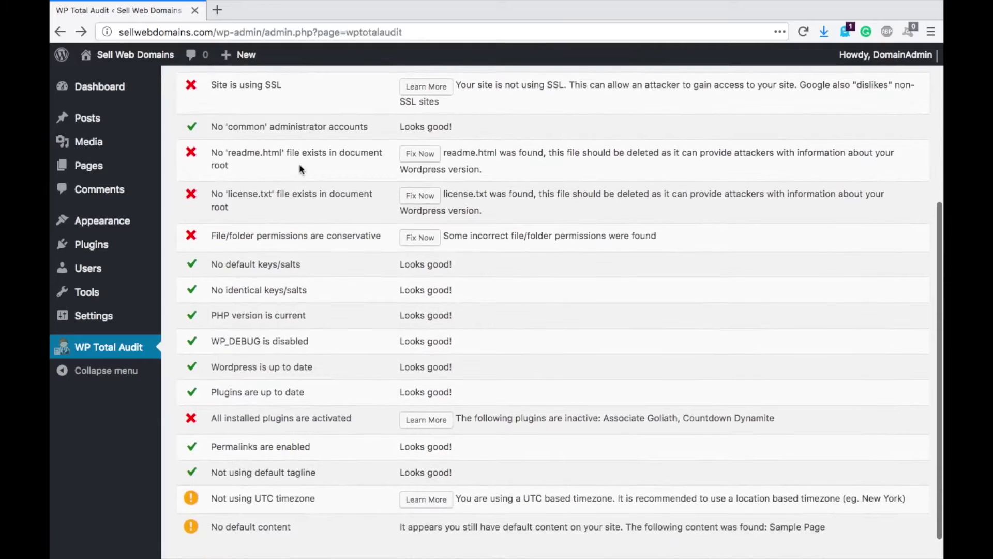
pyautogui.scroll(-1, 327, 226)
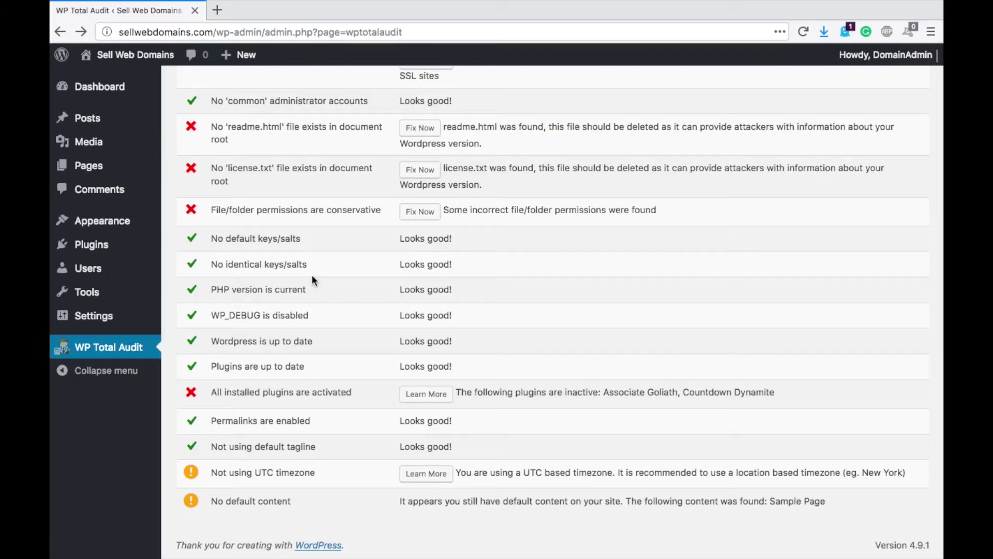
pyautogui.scroll(5, 312, 278)
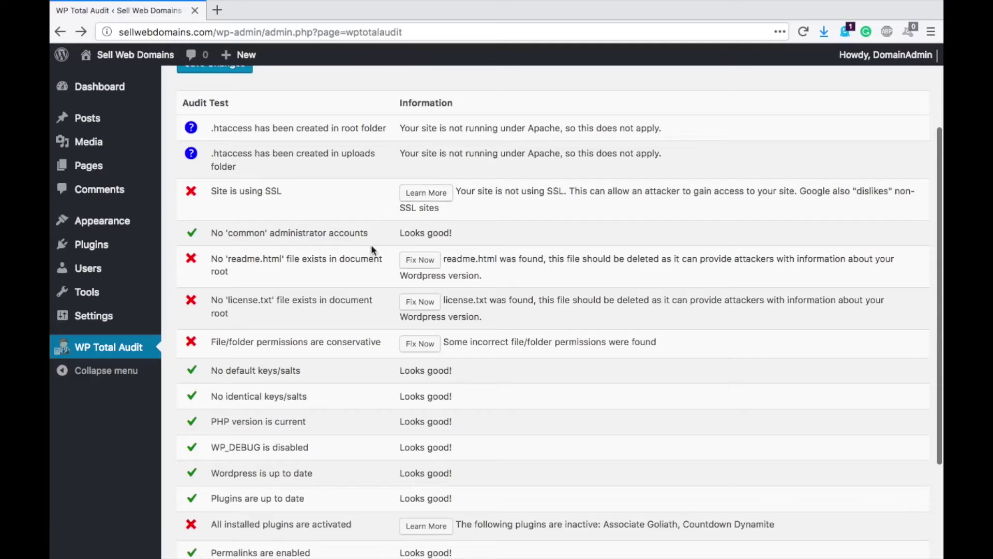
# Delete the flagged readme.html file and confirm the deletion
pyautogui.click(431, 263)
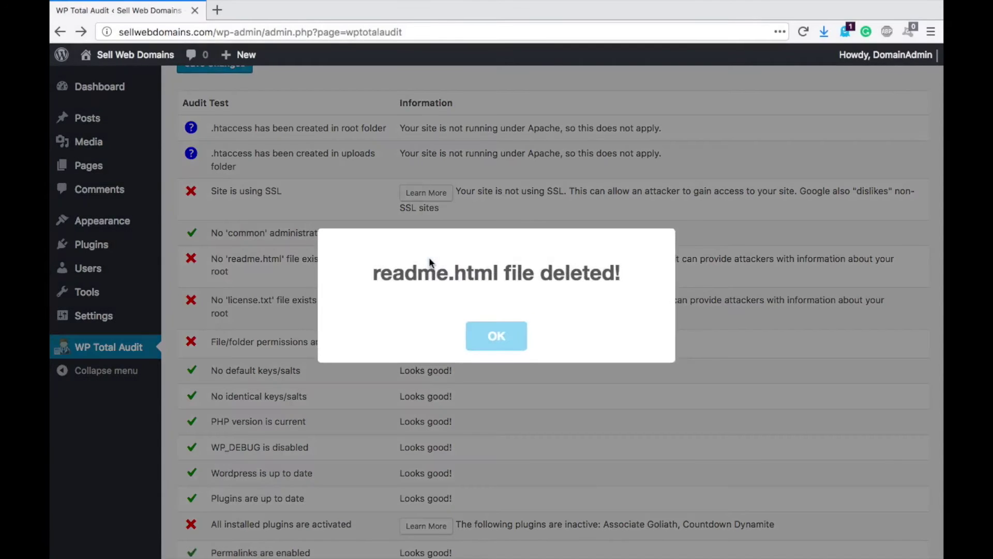
pyautogui.click(484, 335)
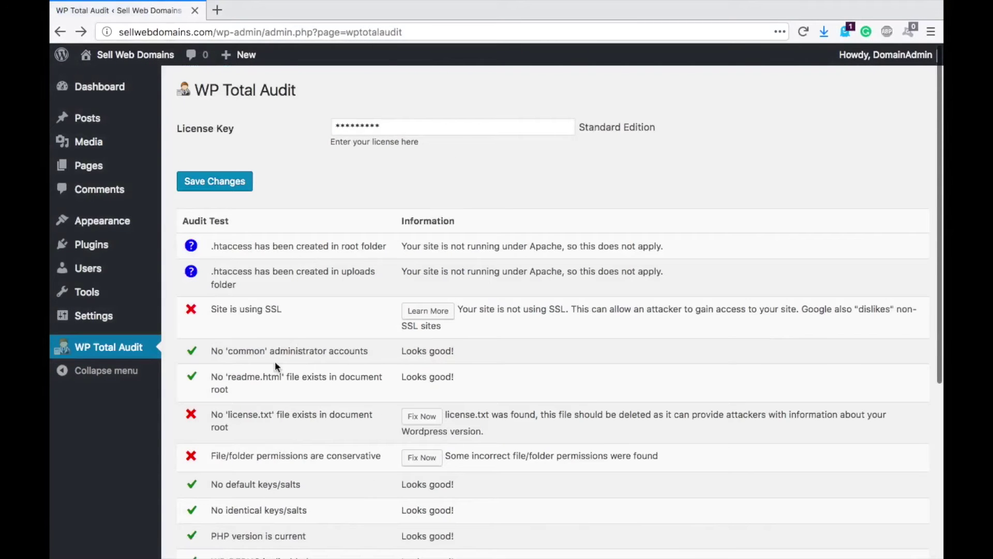
pyautogui.scroll(-5, 275, 365)
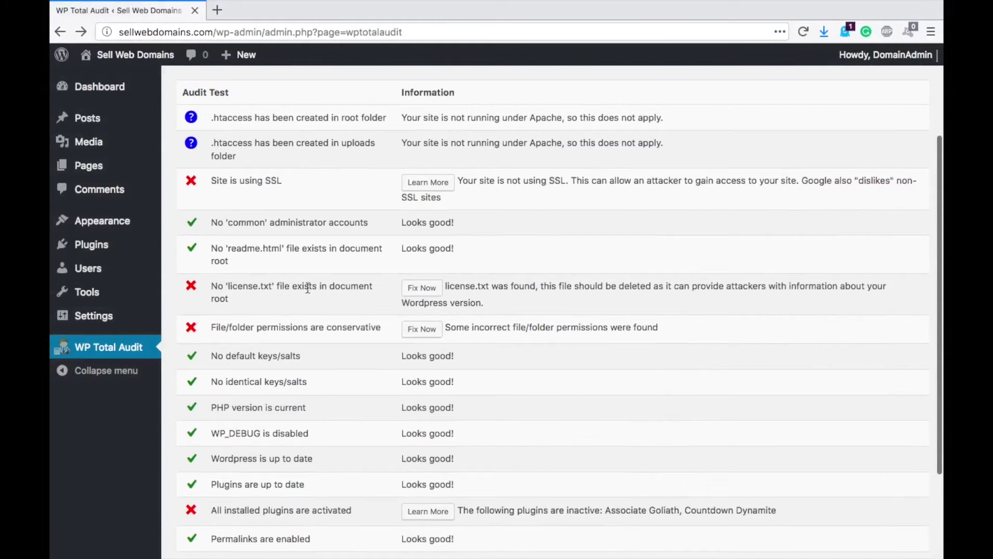
# Delete the flagged license.txt file and confirm the deletion
pyautogui.click(422, 288)
pyautogui.click(484, 335)
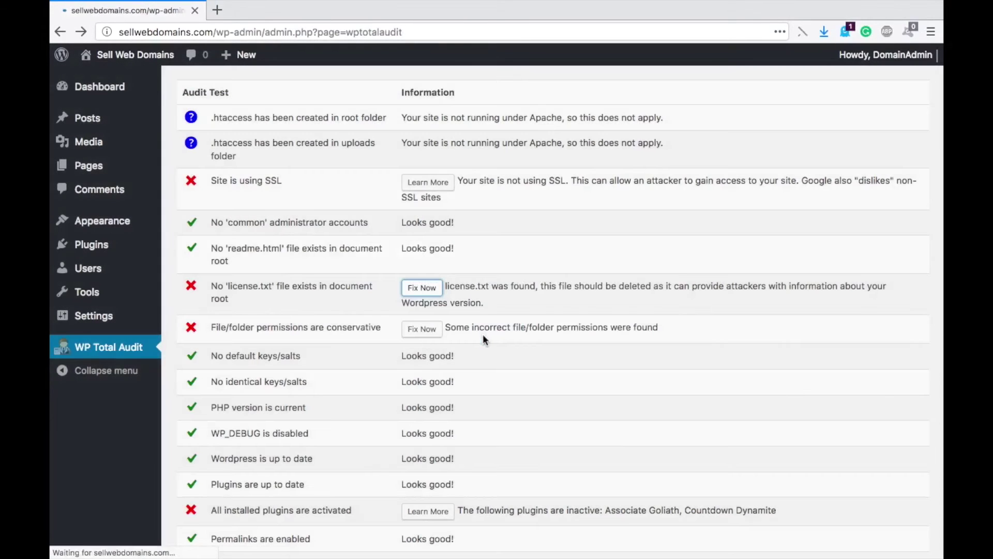
pyautogui.scroll(-2, 265, 292)
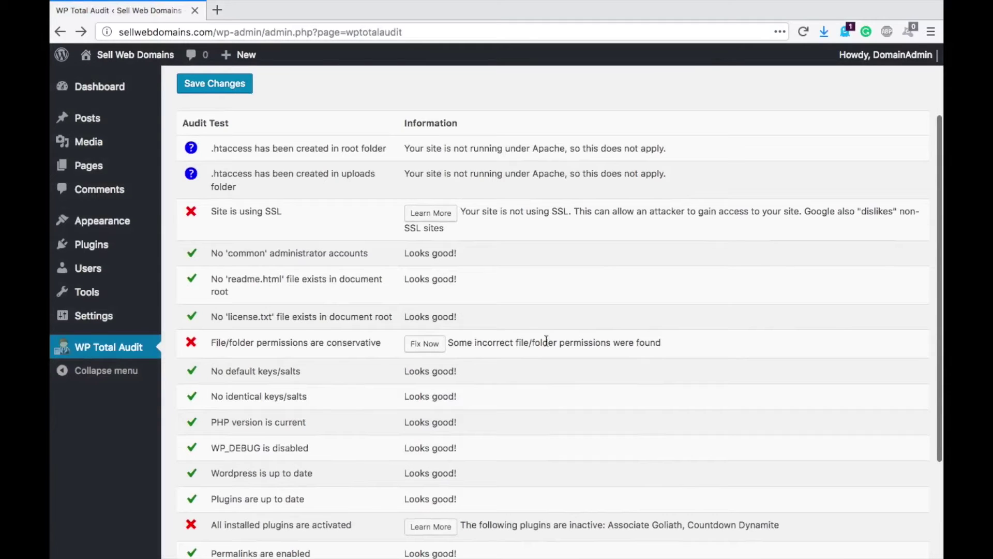
# Fix the incorrect file and folder permissions and confirm
pyautogui.click(426, 347)
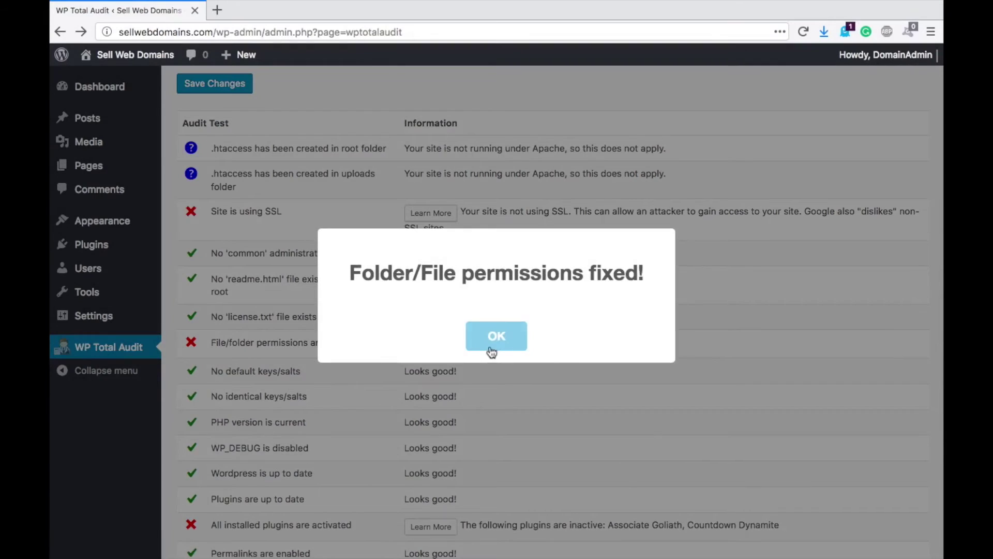
pyautogui.click(492, 344)
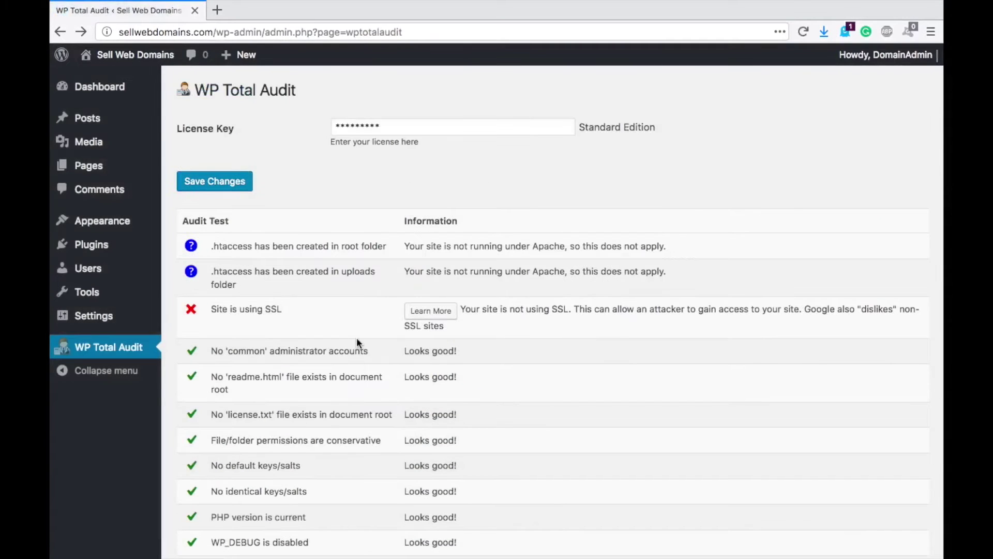
pyautogui.scroll(-3, 356, 337)
# Open General Settings from the Learn More button on the 'Not using UTC timezone' warning
pyautogui.scroll(-2, 356, 338)
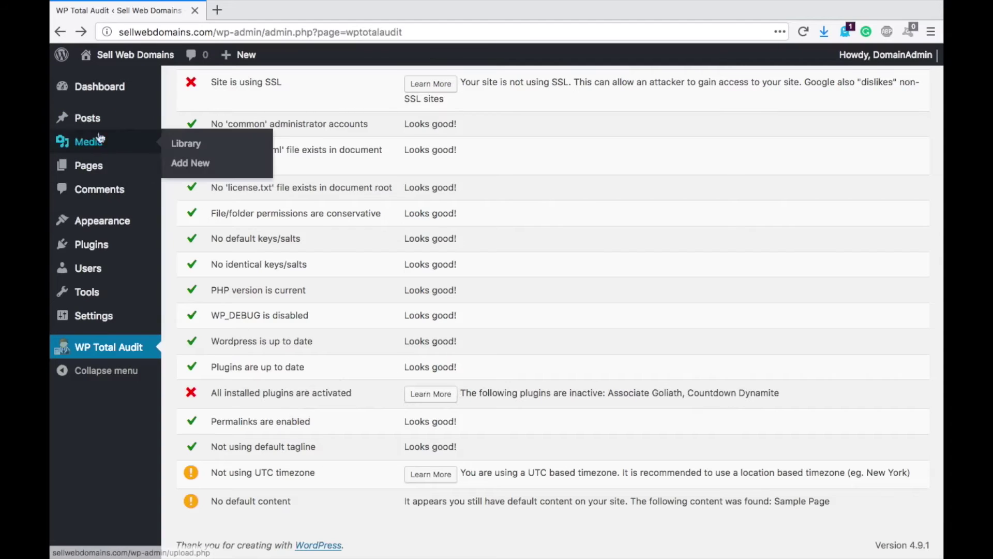
pyautogui.scroll(-2, 376, 421)
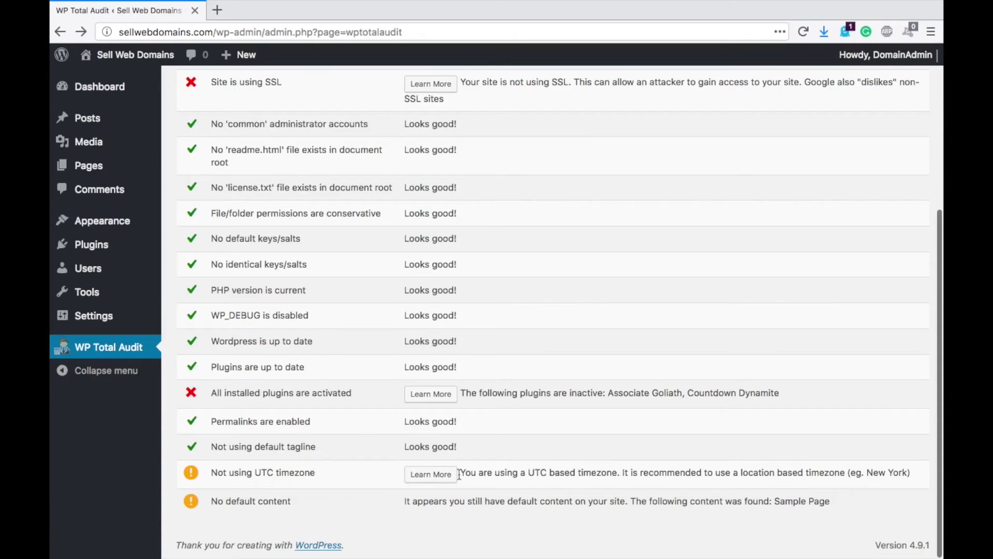
pyautogui.click(438, 474)
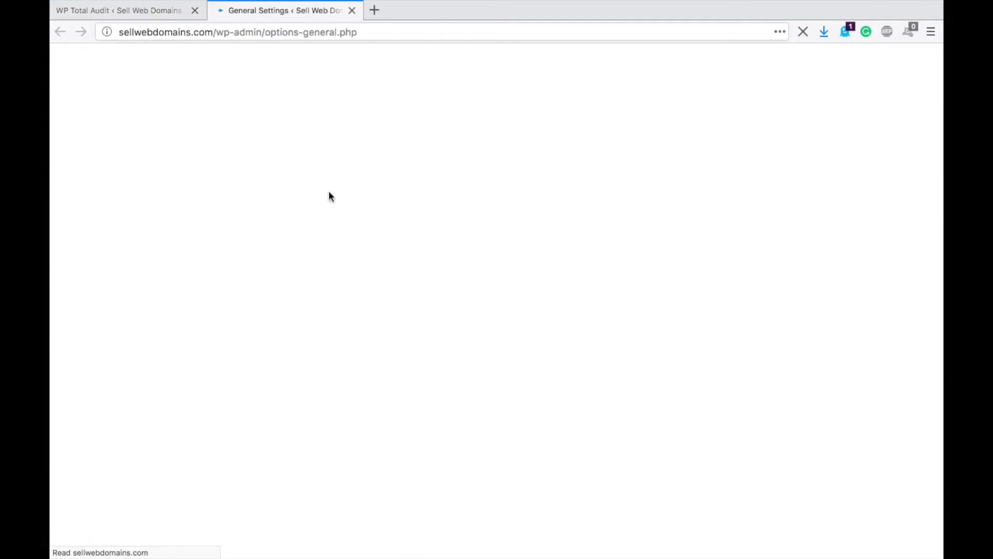
# Change the site timezone from UTC+0 to Chicago and save the General Settings
pyautogui.scroll(-6, 288, 224)
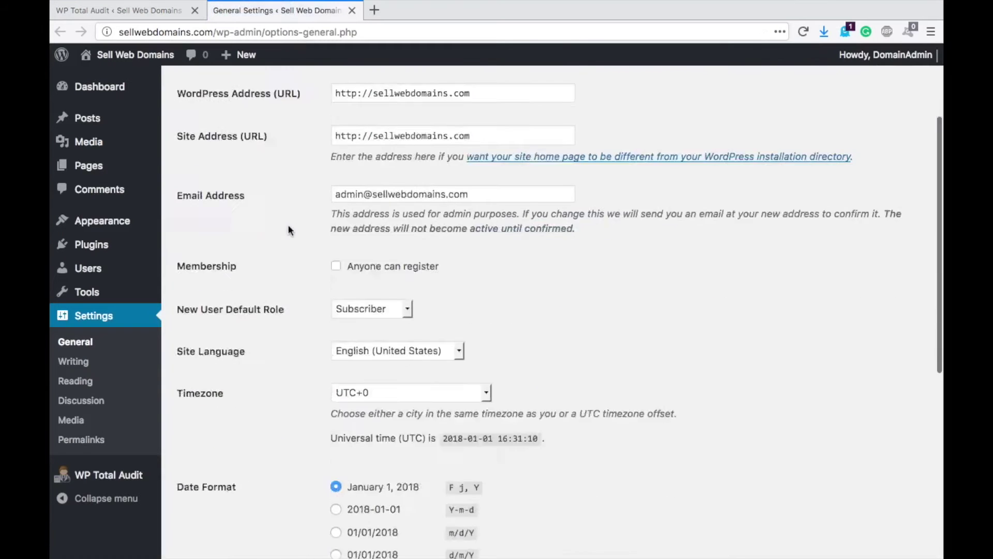
pyautogui.scroll(-4, 287, 224)
pyautogui.scroll(2, 287, 225)
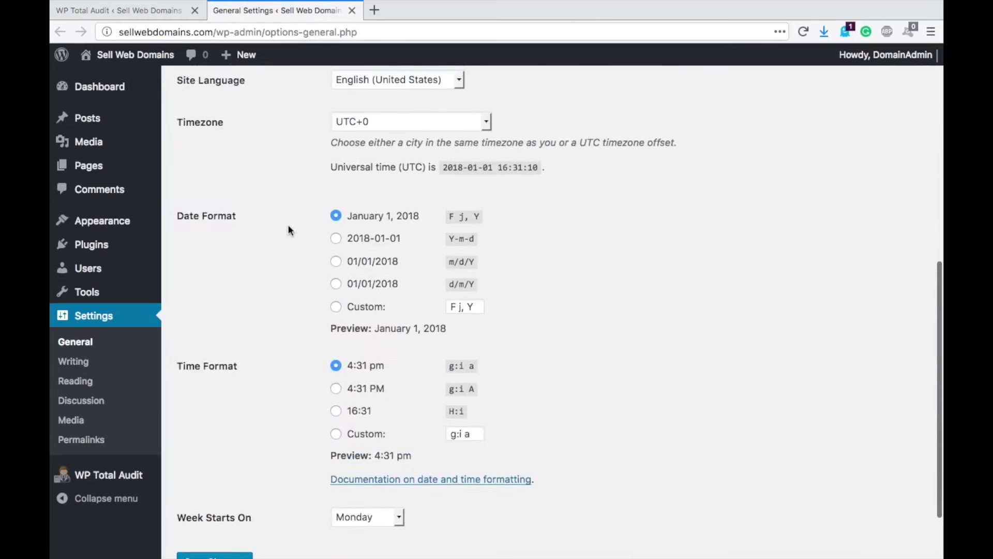
pyautogui.click(481, 120)
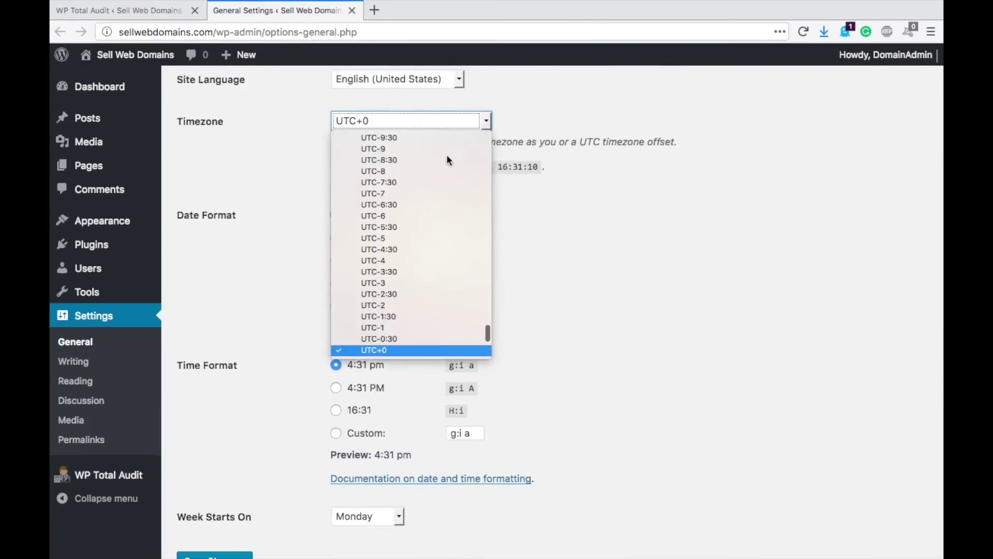
pyautogui.write('chicago')
pyautogui.press('Return')
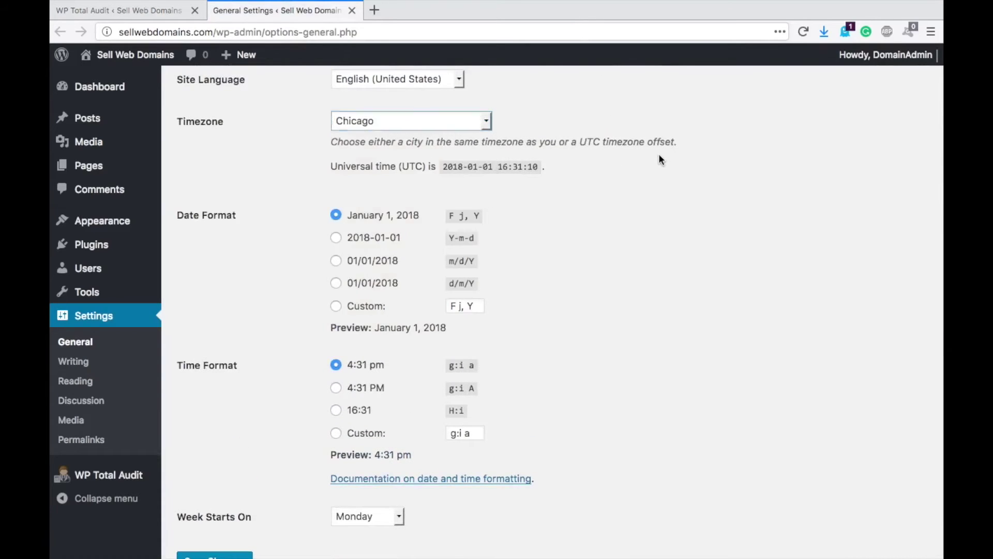
pyautogui.scroll(-3, 609, 241)
pyautogui.click(222, 487)
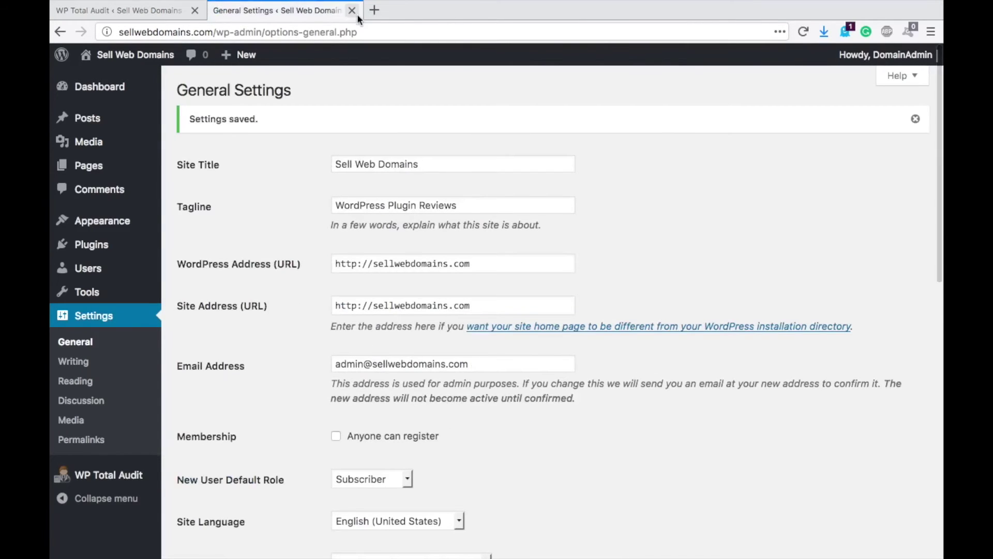
# Close the General Settings tab and re-run WP Total Audit to confirm the UTC timezone check passes
pyautogui.click(353, 11)
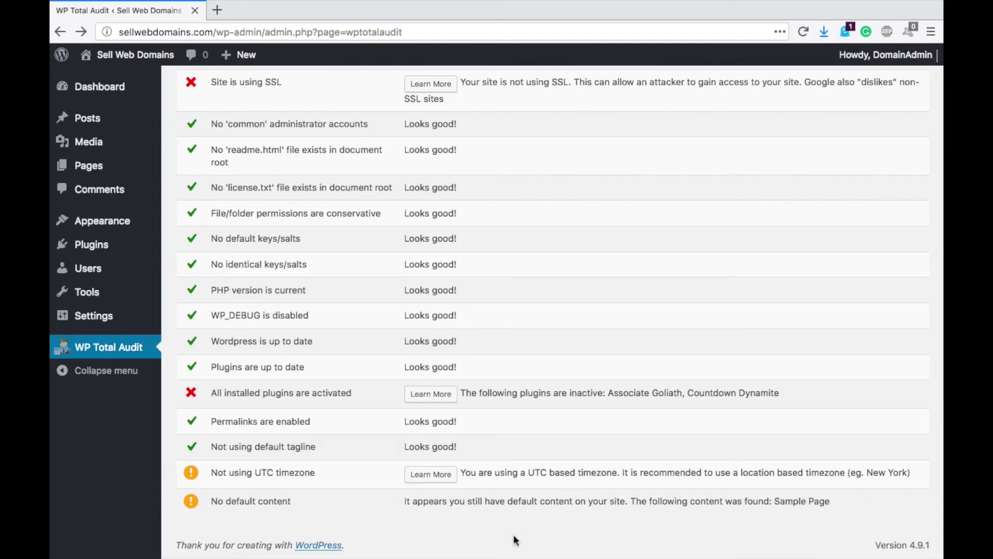
pyautogui.scroll(2, 324, 485)
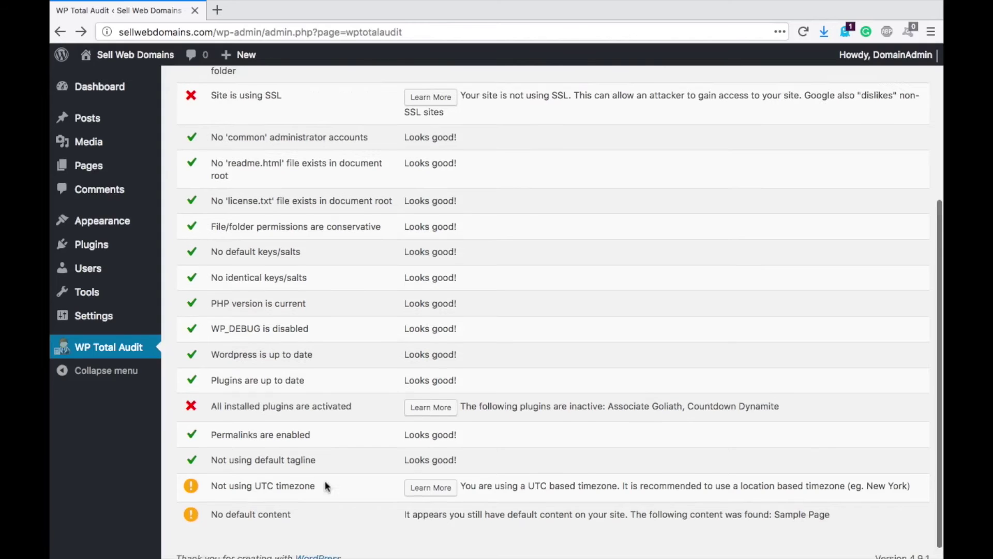
pyautogui.scroll(5, 327, 486)
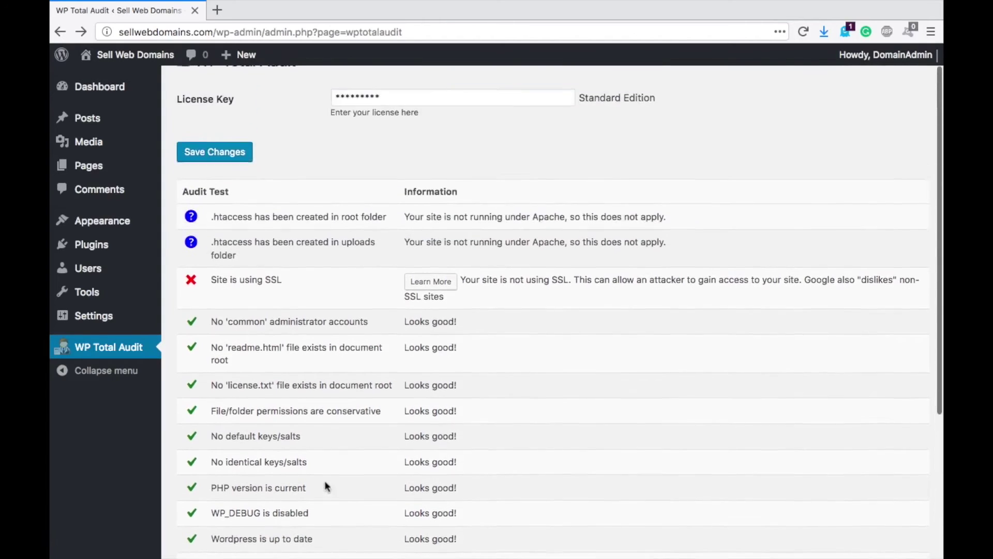
pyautogui.click(231, 187)
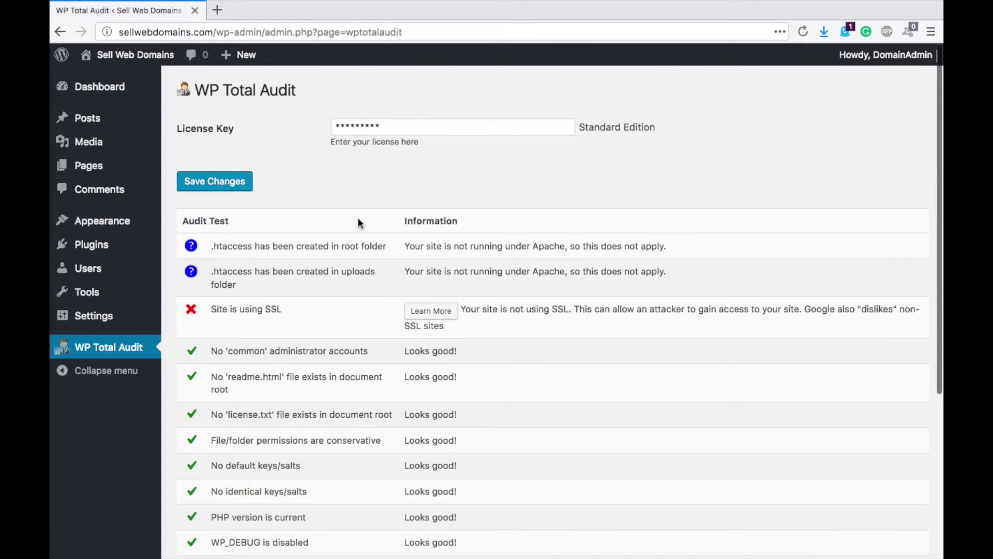
pyautogui.scroll(-3, 359, 220)
pyautogui.scroll(-3, 321, 279)
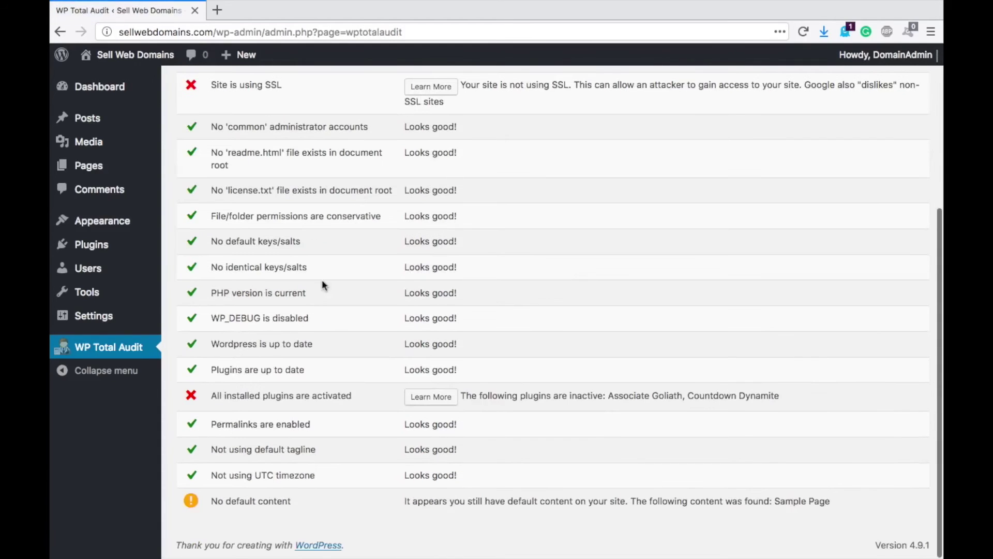
pyautogui.scroll(5, 350, 324)
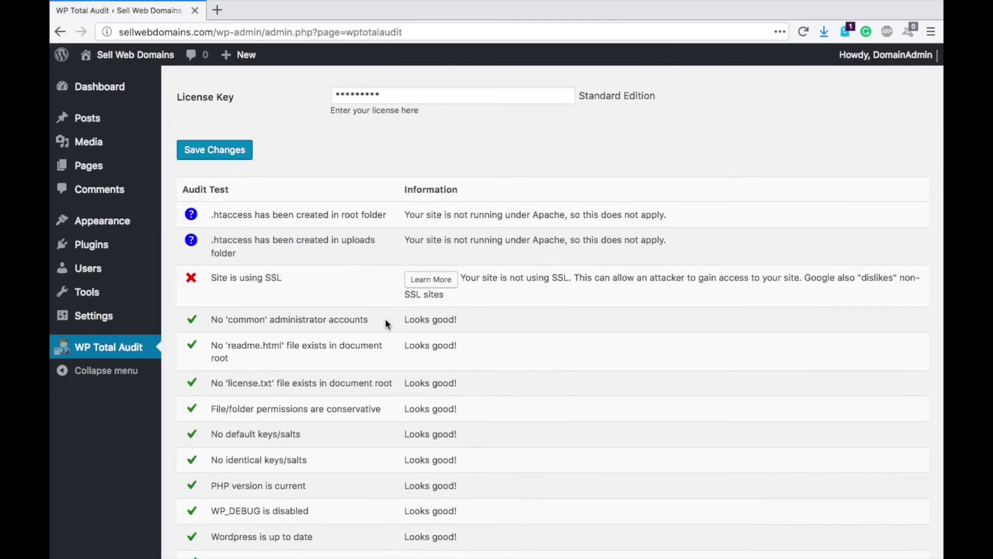
pyautogui.scroll(1, 387, 323)
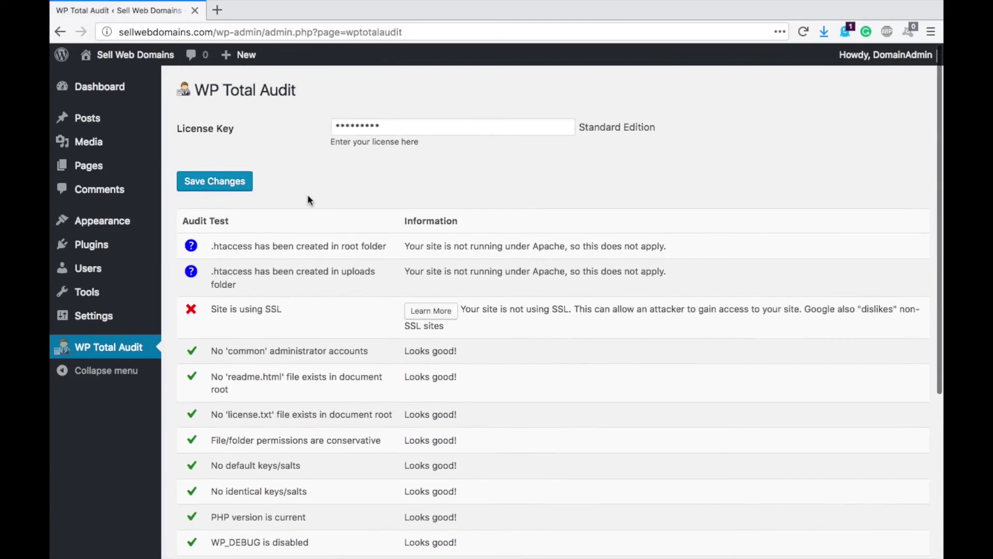